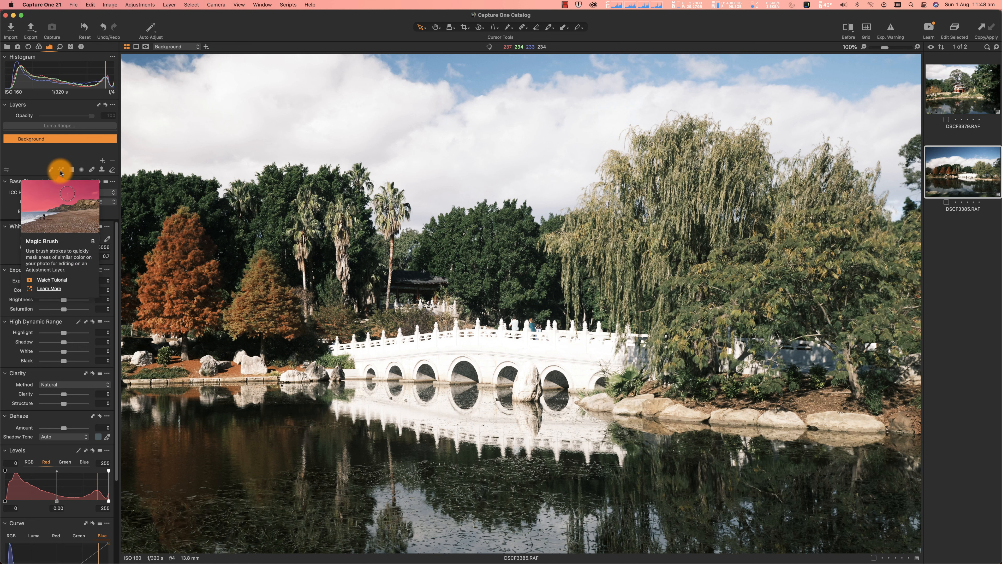
# Step: Set masks to always display and paint a Magic Brush mask along the white bridge, from one end to the other
pyautogui.click(61, 170)
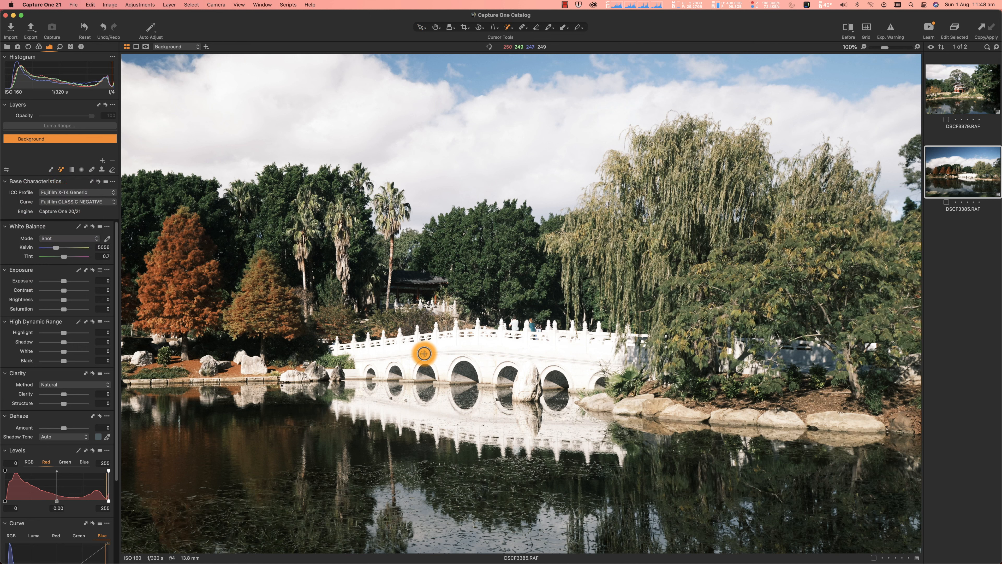
pyautogui.rightClick(377, 352)
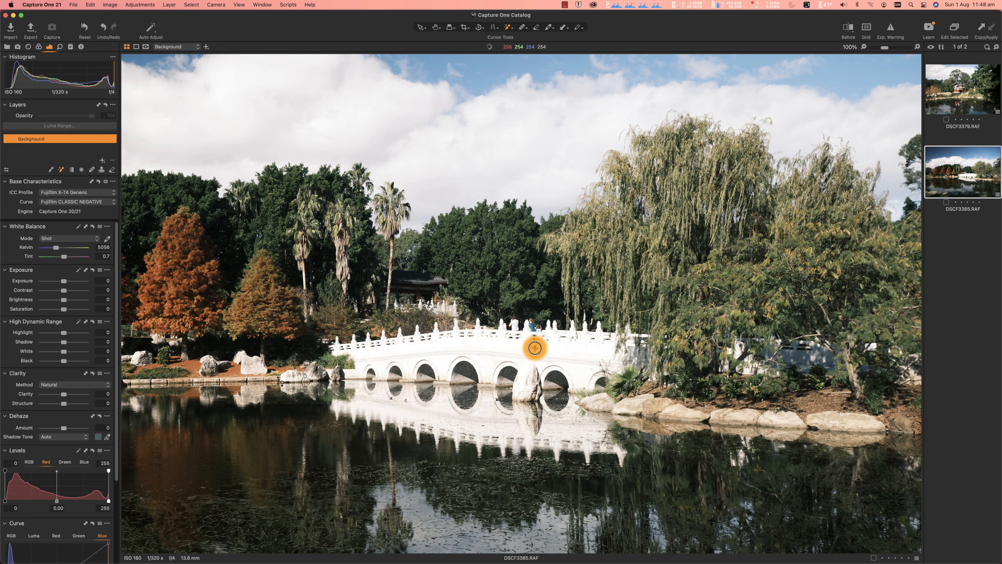
pyautogui.click(145, 47)
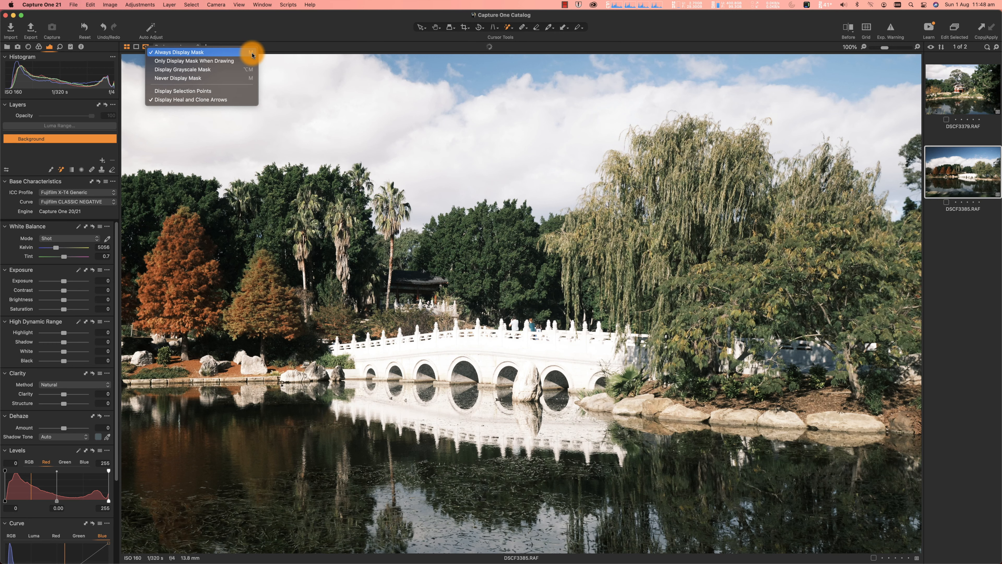
pyautogui.click(415, 350)
pyautogui.moveTo(380, 354)
pyautogui.mouseDown()
pyautogui.moveTo(530, 344)
pyautogui.moveTo(619, 361)
pyautogui.mouseUp()
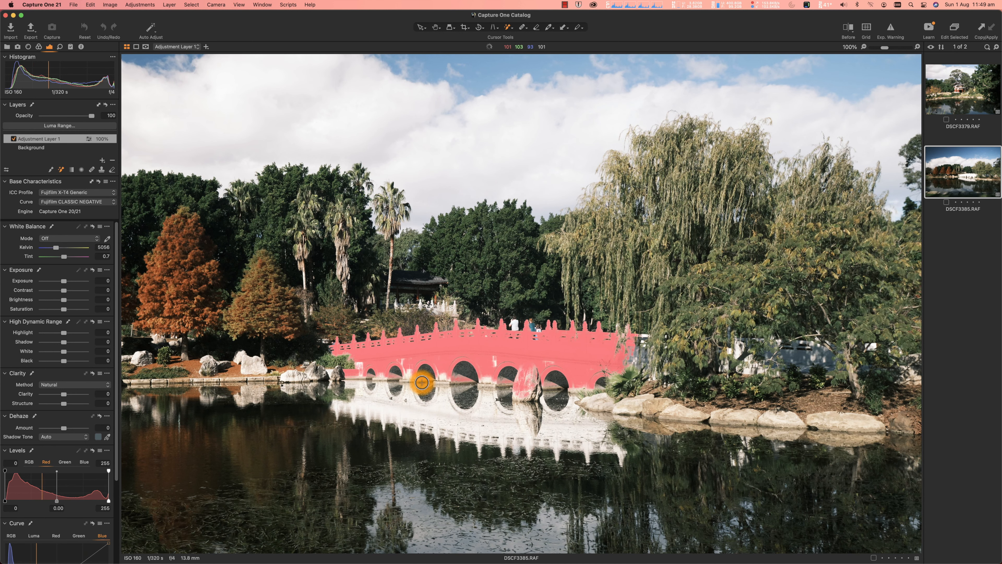
# Step: Extend the Magic Brush mask over the bridge's reflection, the white wall behind the trees and the bridge's tree-covered end
pyautogui.moveTo(410, 372)
pyautogui.mouseDown()
pyautogui.moveTo(415, 409)
pyautogui.moveTo(441, 413)
pyautogui.moveTo(444, 376)
pyautogui.mouseUp()
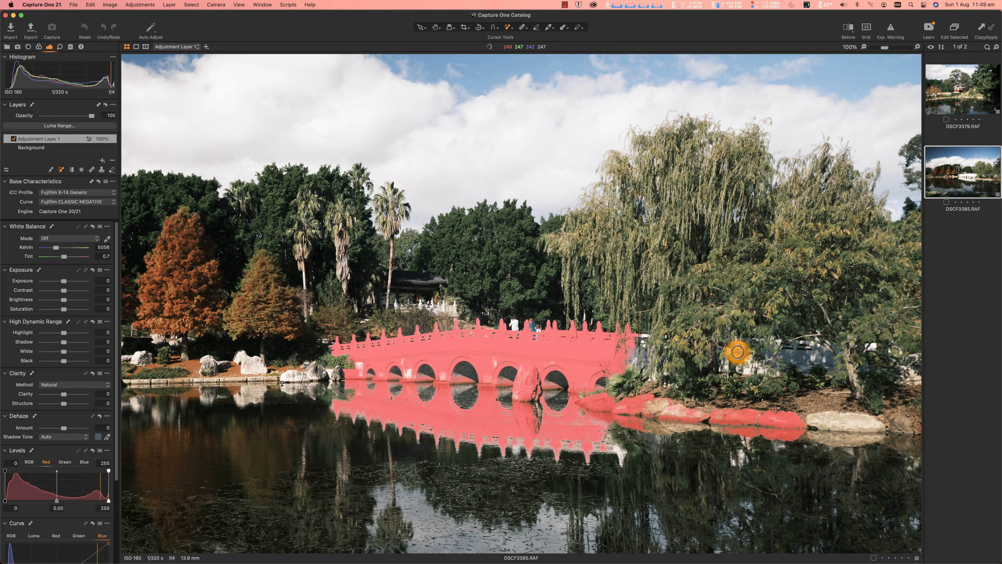
pyautogui.moveTo(737, 353)
pyautogui.mouseDown()
pyautogui.moveTo(748, 371)
pyautogui.moveTo(772, 364)
pyautogui.mouseUp()
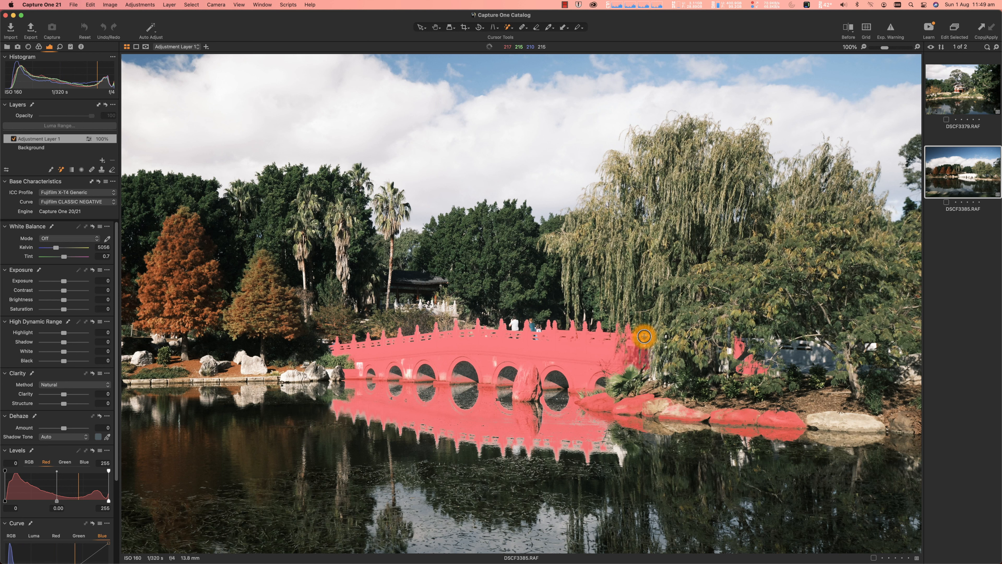
pyautogui.moveTo(644, 337); pyautogui.dragTo(582, 419)
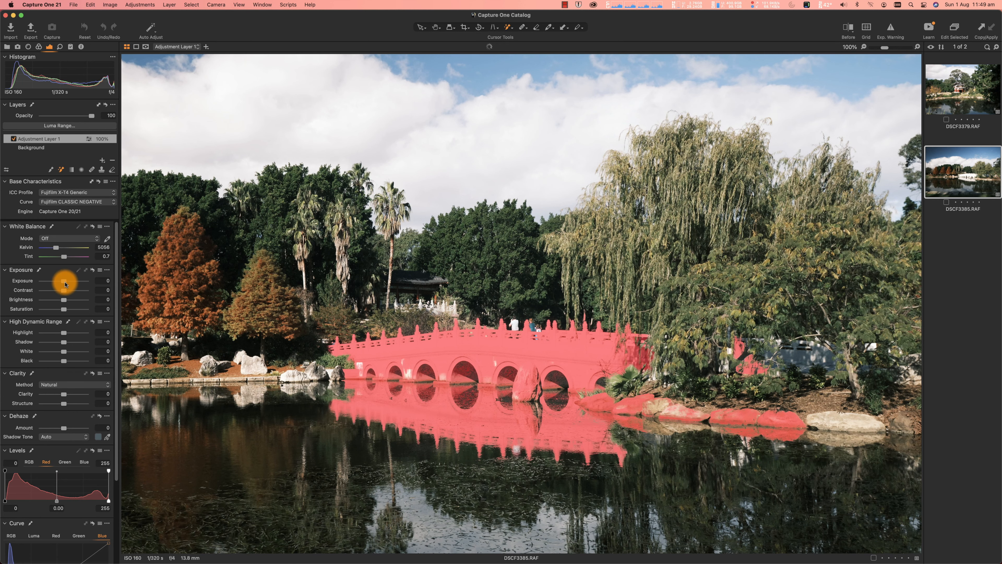
# Step: Darken the masked bridge by setting the layer's Exposure to -1.29 and Highlight to -19
pyautogui.moveTo(64, 284); pyautogui.dragTo(61, 285)
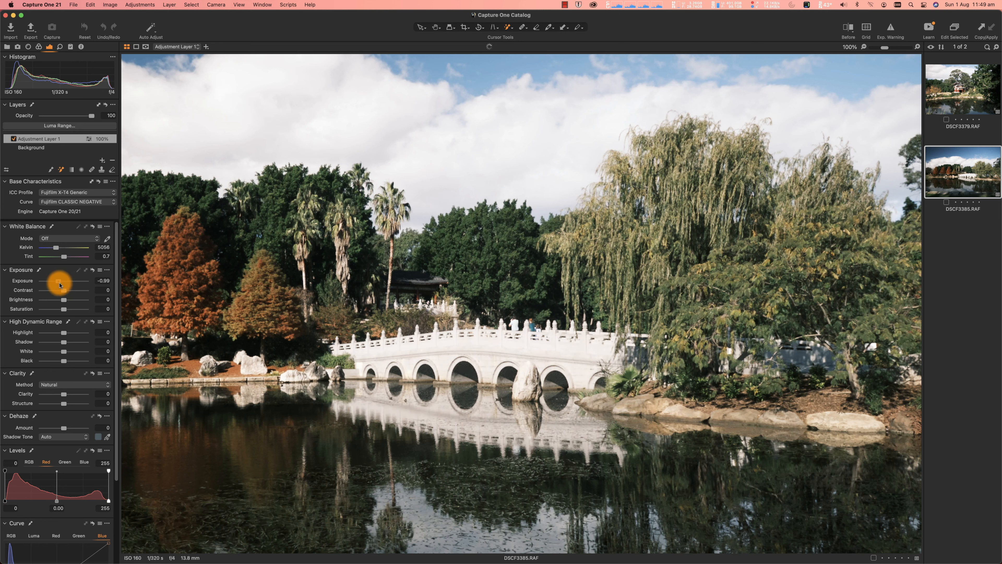
pyautogui.moveTo(57, 285); pyautogui.dragTo(58, 285)
pyautogui.moveTo(60, 334); pyautogui.dragTo(59, 334)
# Step: Compare the bridge with the adjustment layer turned off and back on
pyautogui.click(615, 373)
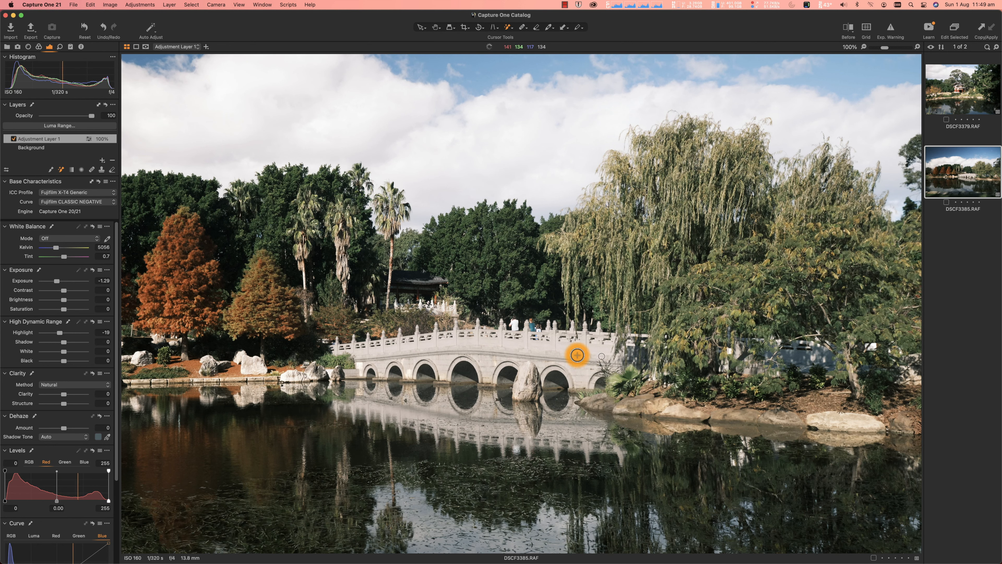
pyautogui.click(14, 139)
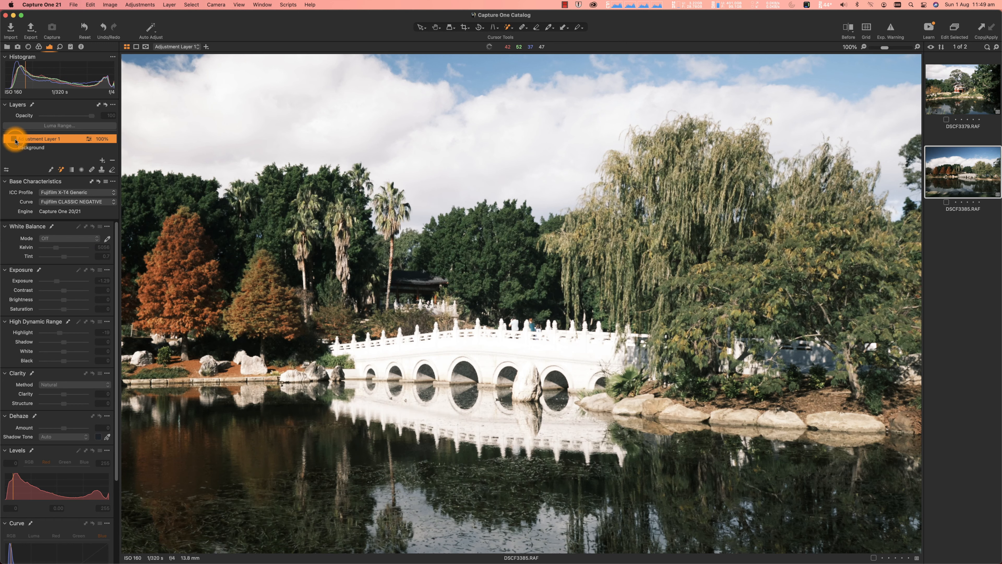
pyautogui.click(14, 139)
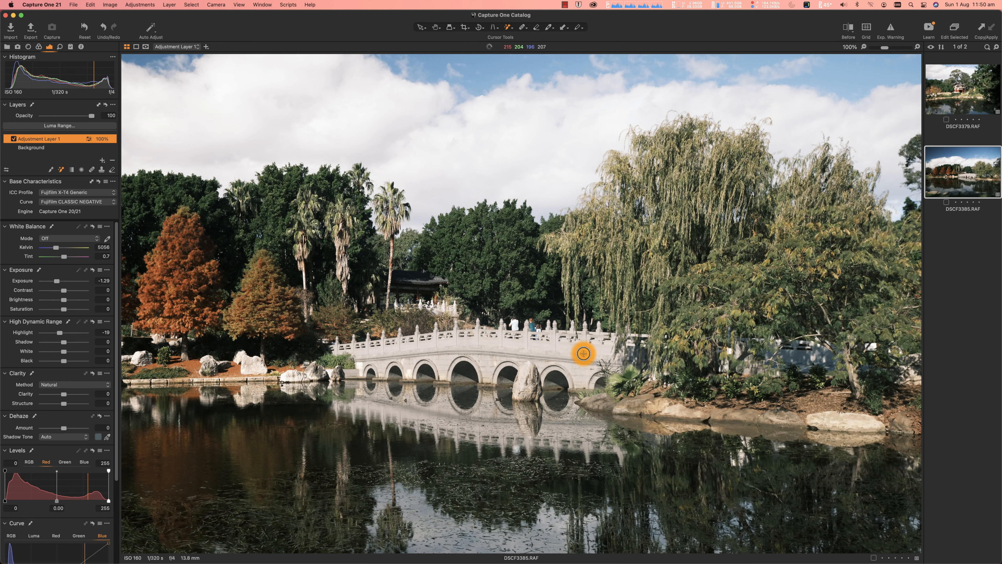
# Step: Open the pagoda photo DSCF3379 and draw a linear gradient mask fading from the sky down to just below the treetops
pyautogui.press('Left')
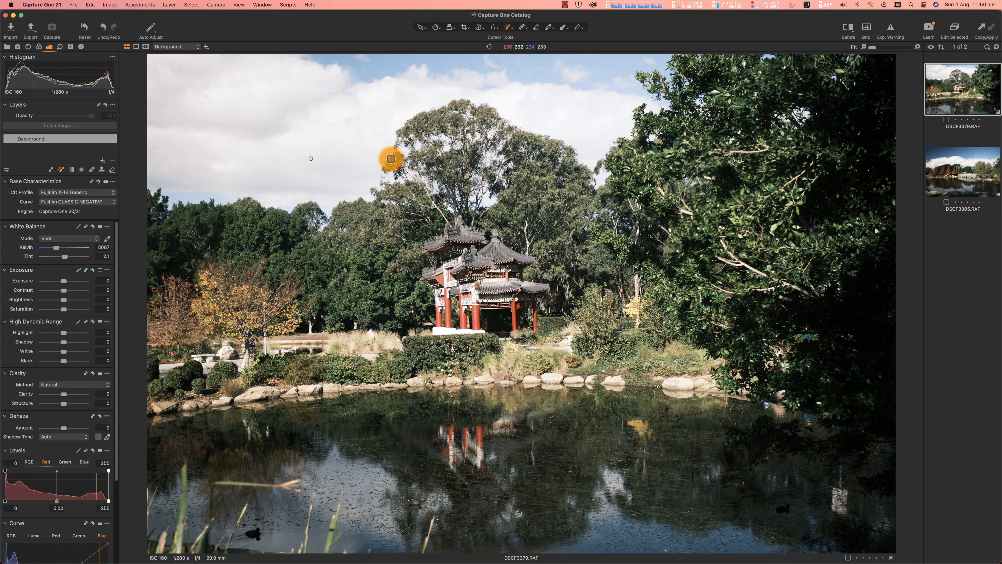
pyautogui.press('g')
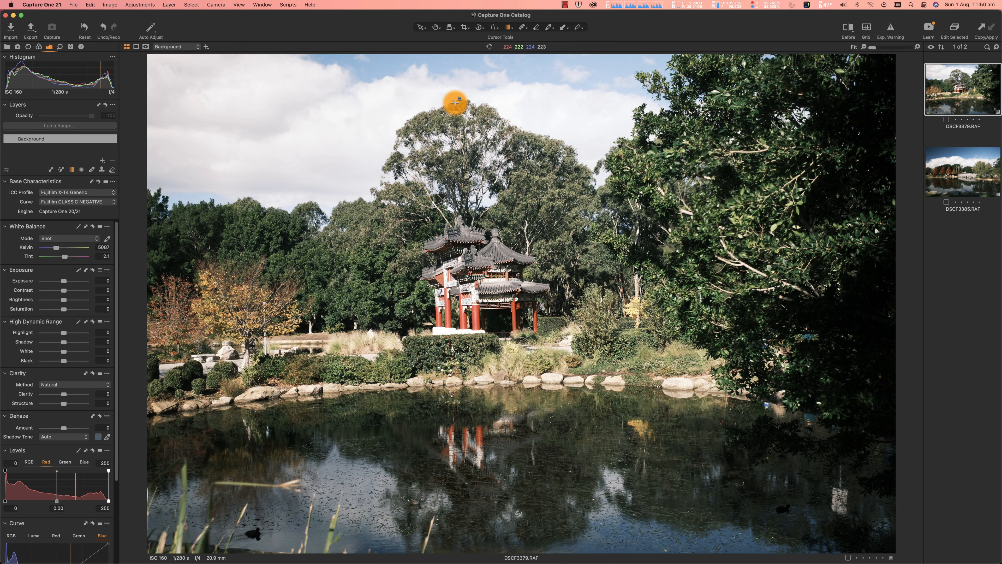
pyautogui.moveTo(541, 117); pyautogui.dragTo(569, 272)
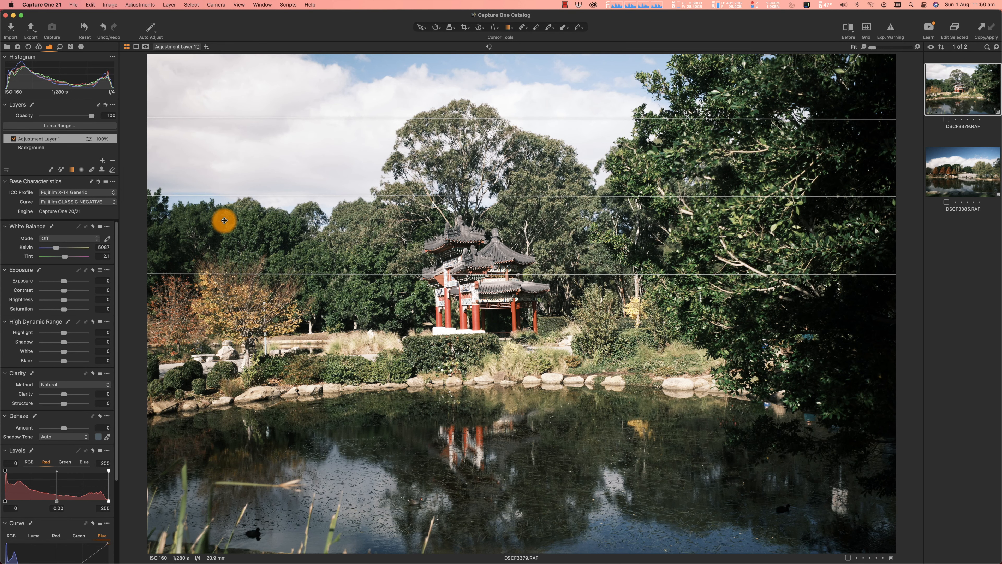
# Step: Set the gradient layer's Exposure to -1.12 and Highlight to -23, and display its mask
pyautogui.moveTo(64, 283); pyautogui.dragTo(57, 284)
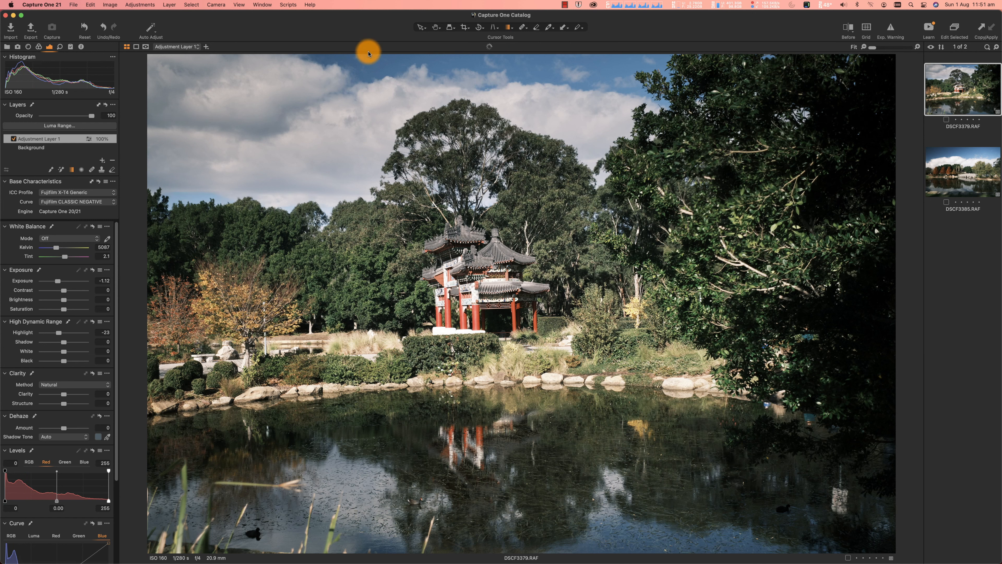
pyautogui.press('m')
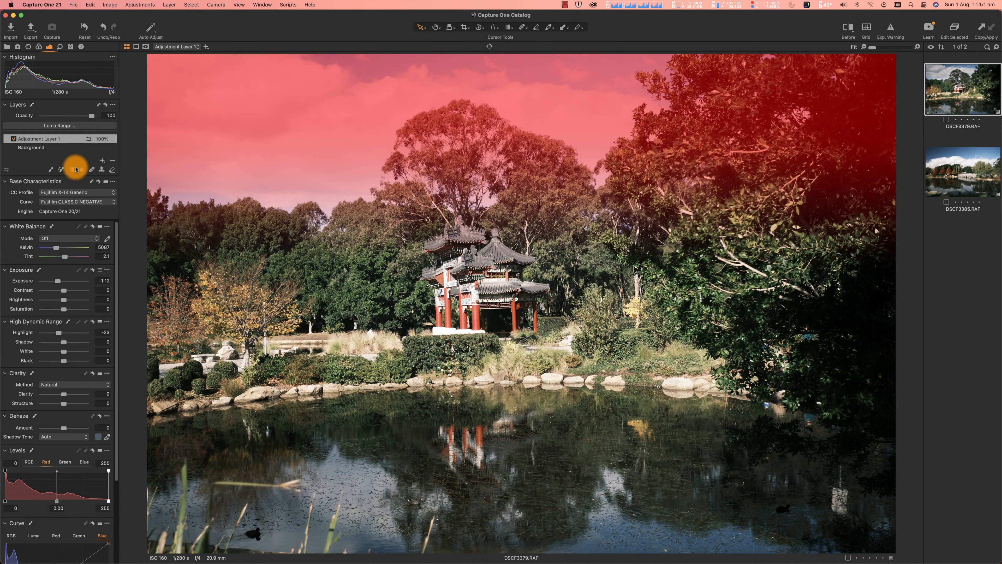
# Step: Turn off the gradient layer and paint the clouds and blue sky into a new layer's mask with the Magic Brush
pyautogui.click(13, 139)
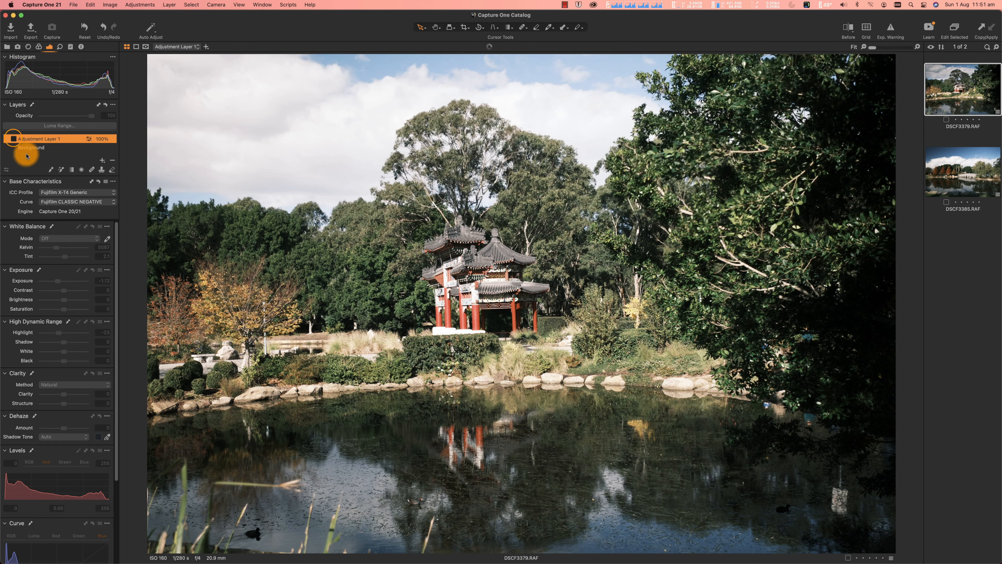
pyautogui.click(61, 171)
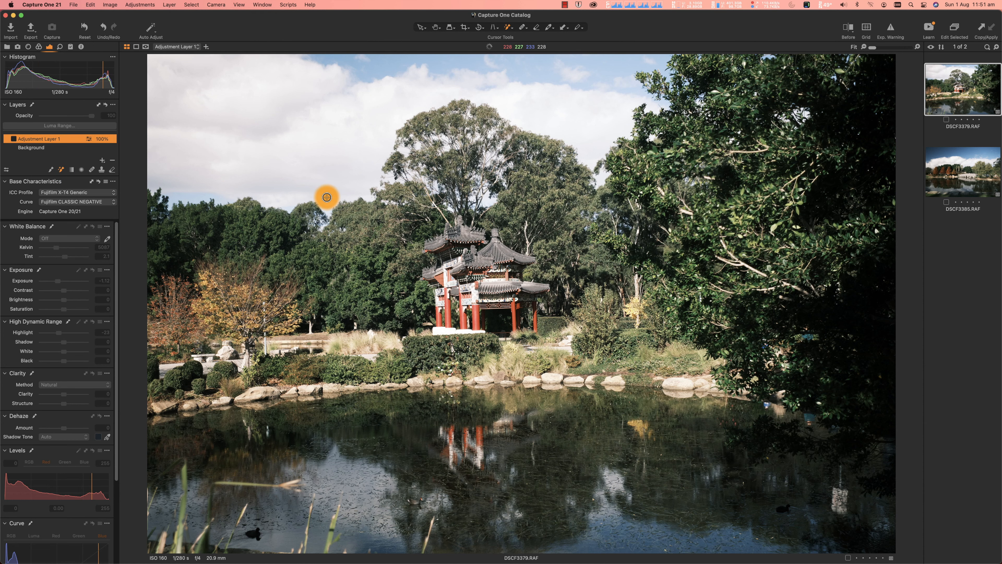
pyautogui.moveTo(327, 196)
pyautogui.mouseDown()
pyautogui.moveTo(368, 114)
pyautogui.moveTo(442, 86)
pyautogui.moveTo(542, 93)
pyautogui.moveTo(601, 118)
pyautogui.mouseUp()
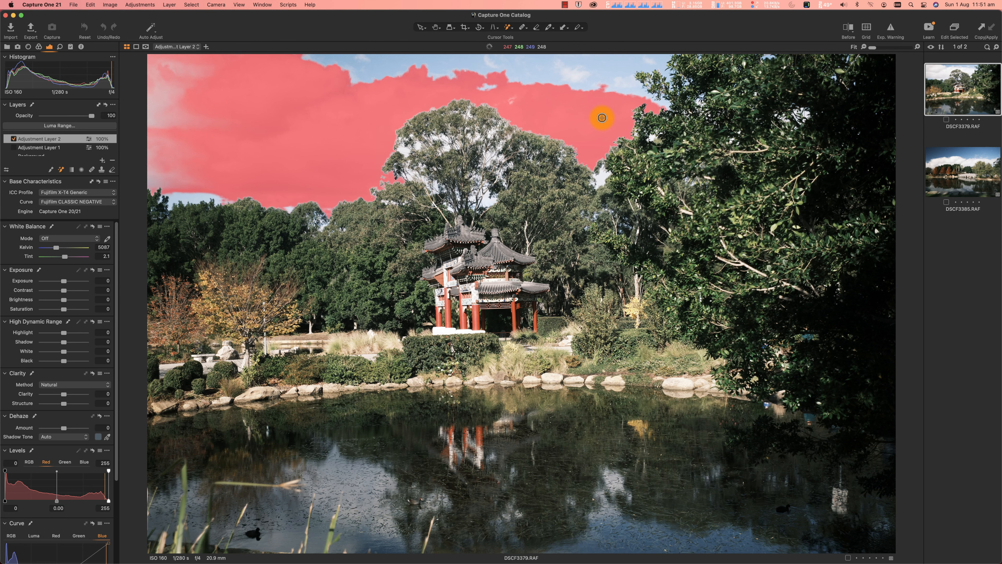
pyautogui.moveTo(162, 75); pyautogui.dragTo(163, 157)
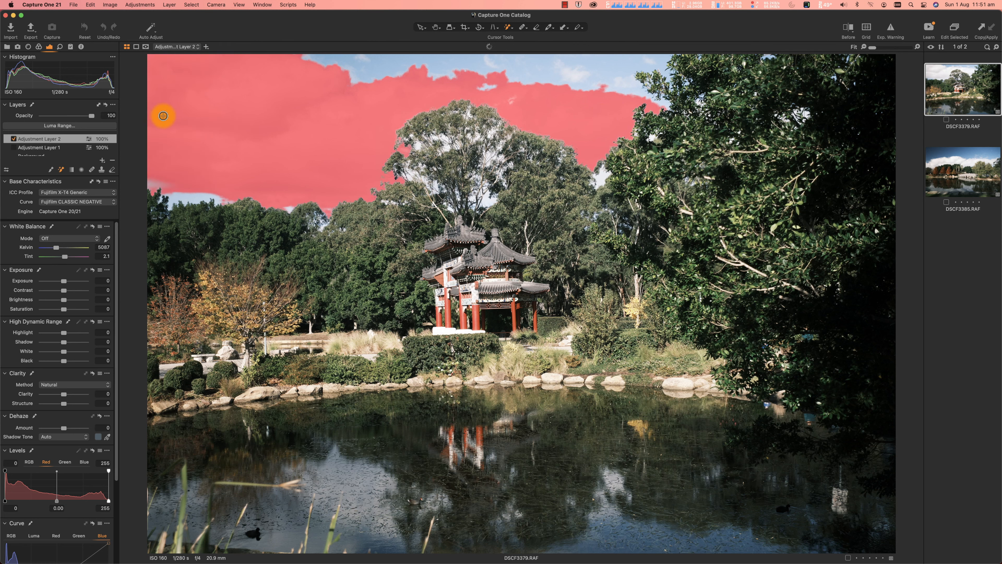
pyautogui.moveTo(309, 63); pyautogui.dragTo(525, 60)
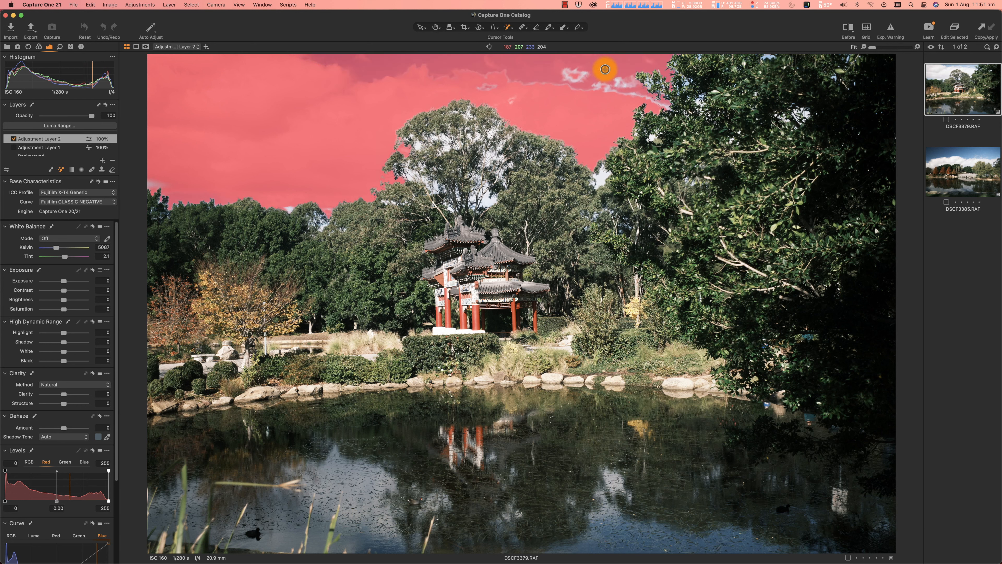
pyautogui.moveTo(587, 70); pyautogui.dragTo(563, 84)
pyautogui.moveTo(574, 89)
pyautogui.mouseDown()
pyautogui.moveTo(630, 96)
pyautogui.moveTo(620, 98)
pyautogui.moveTo(647, 109)
pyautogui.moveTo(694, 84)
pyautogui.moveTo(681, 70)
pyautogui.moveTo(647, 84)
pyautogui.moveTo(601, 189)
pyautogui.moveTo(517, 177)
pyautogui.moveTo(456, 142)
pyautogui.moveTo(497, 139)
pyautogui.moveTo(477, 134)
pyautogui.moveTo(441, 152)
pyautogui.moveTo(430, 144)
pyautogui.moveTo(412, 177)
pyautogui.moveTo(487, 208)
pyautogui.moveTo(485, 167)
pyautogui.moveTo(502, 131)
pyautogui.moveTo(502, 169)
pyautogui.moveTo(577, 184)
pyautogui.moveTo(696, 164)
pyautogui.moveTo(806, 110)
pyautogui.moveTo(503, 151)
pyautogui.moveTo(459, 122)
pyautogui.moveTo(382, 125)
pyautogui.moveTo(342, 264)
pyautogui.moveTo(375, 203)
pyautogui.moveTo(333, 183)
pyautogui.moveTo(307, 252)
pyautogui.moveTo(322, 178)
pyautogui.mouseUp()
# Step: Enable Sample Entire Photo for the Magic Brush and add the sky patches showing between the trees to the mask
pyautogui.rightClick(322, 178)
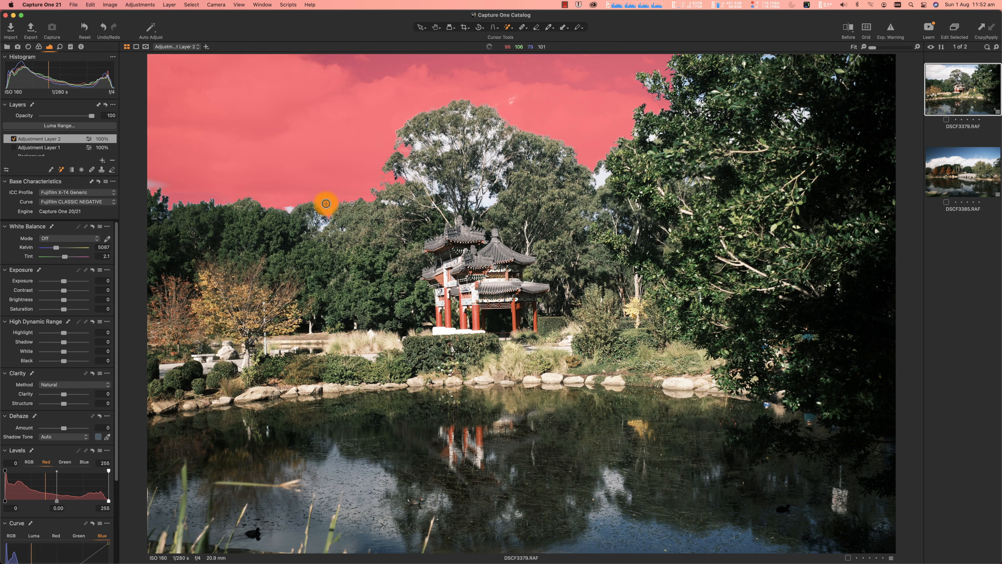
pyautogui.rightClick(342, 204)
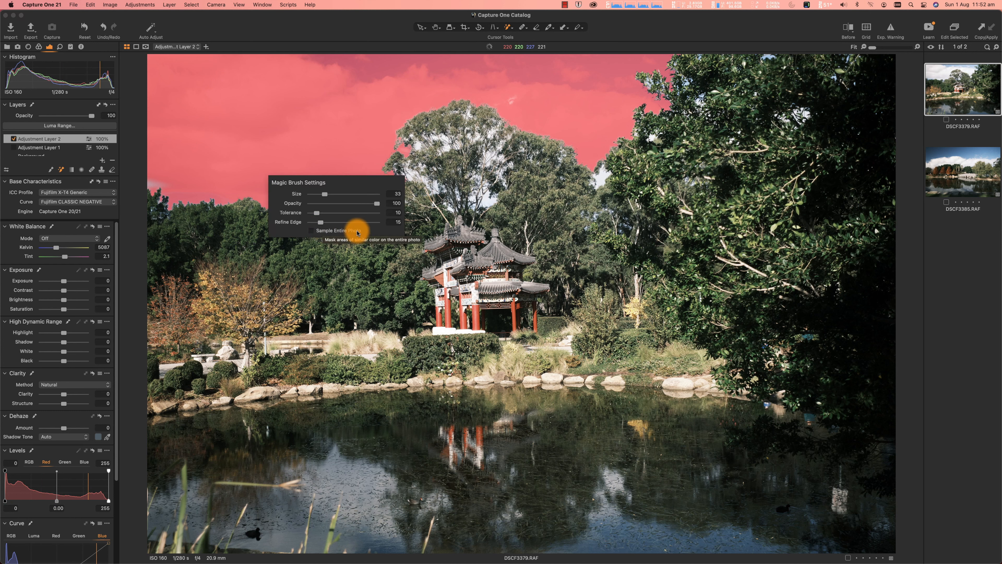
pyautogui.click(312, 231)
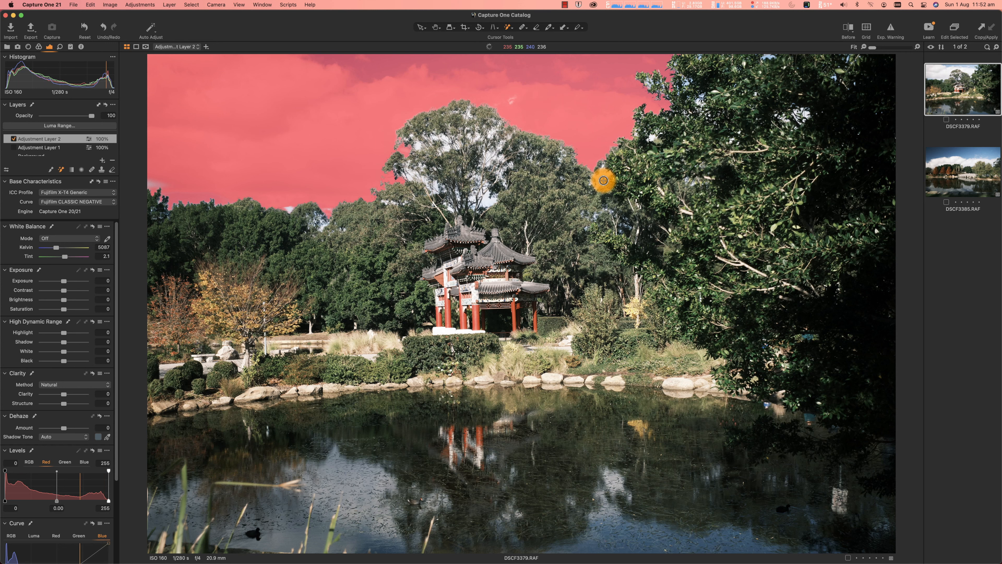
pyautogui.moveTo(601, 177); pyautogui.dragTo(514, 91)
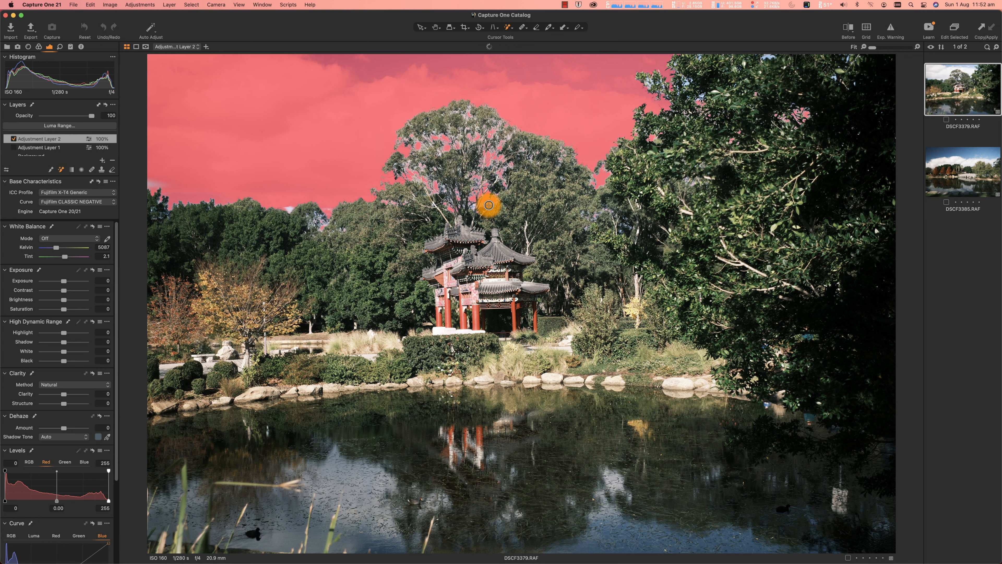
pyautogui.rightClick(327, 147)
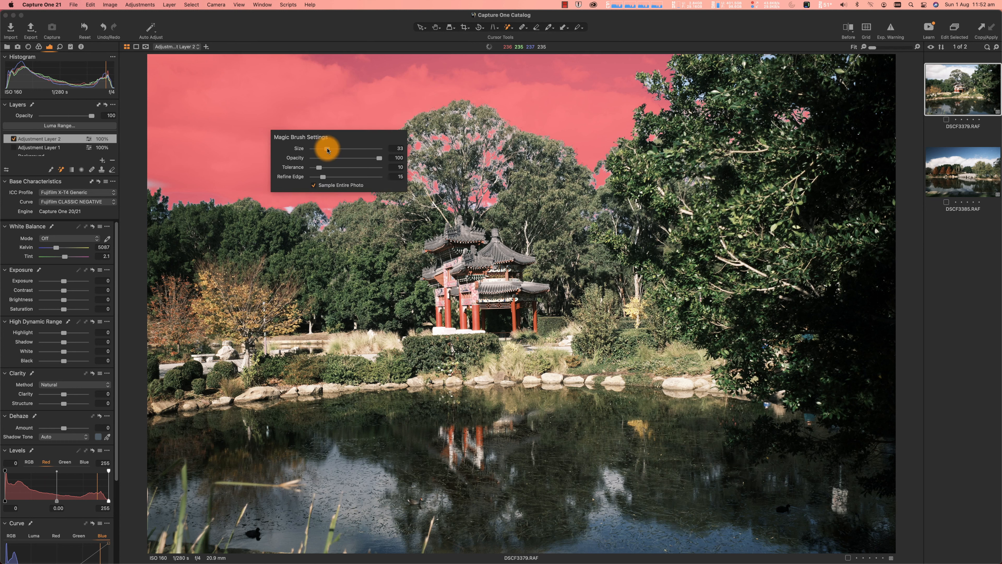
pyautogui.rightClick(322, 185)
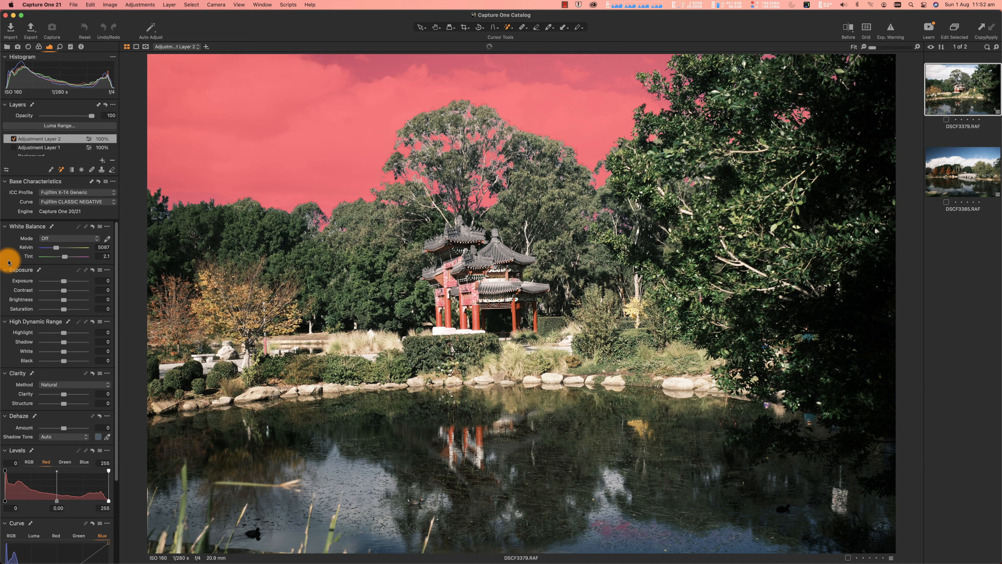
# Step: Set the Magic Brush sky layer's Exposure to -0.85 and Highlight to -27, and check its mask coverage
pyautogui.moveTo(62, 283); pyautogui.dragTo(61, 284)
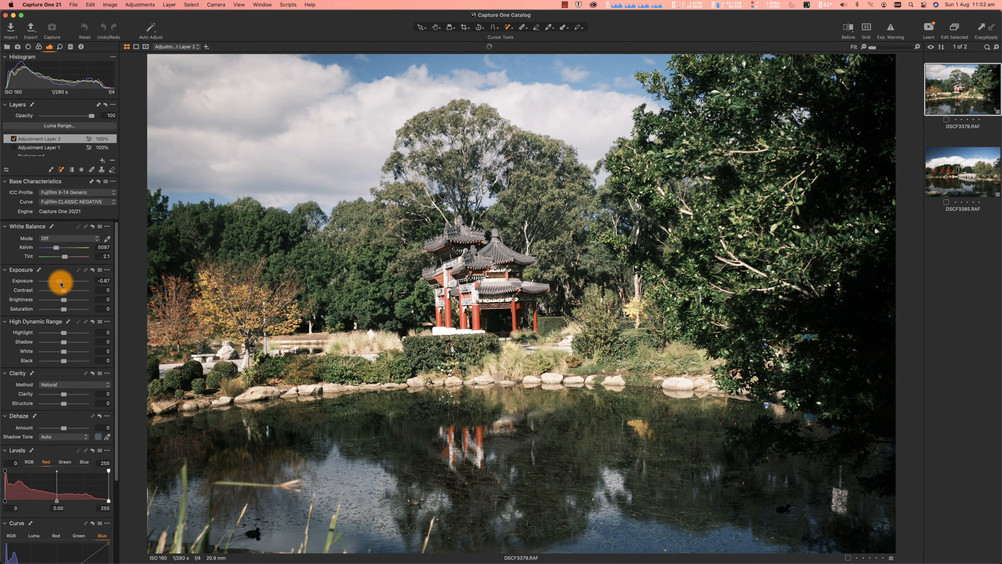
pyautogui.moveTo(61, 283); pyautogui.dragTo(61, 283)
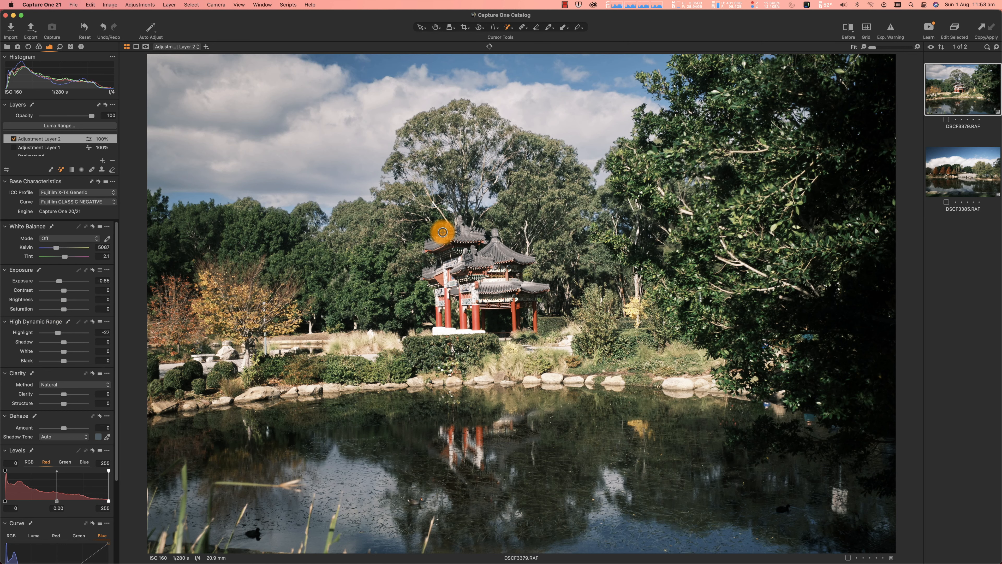
pyautogui.press('m')
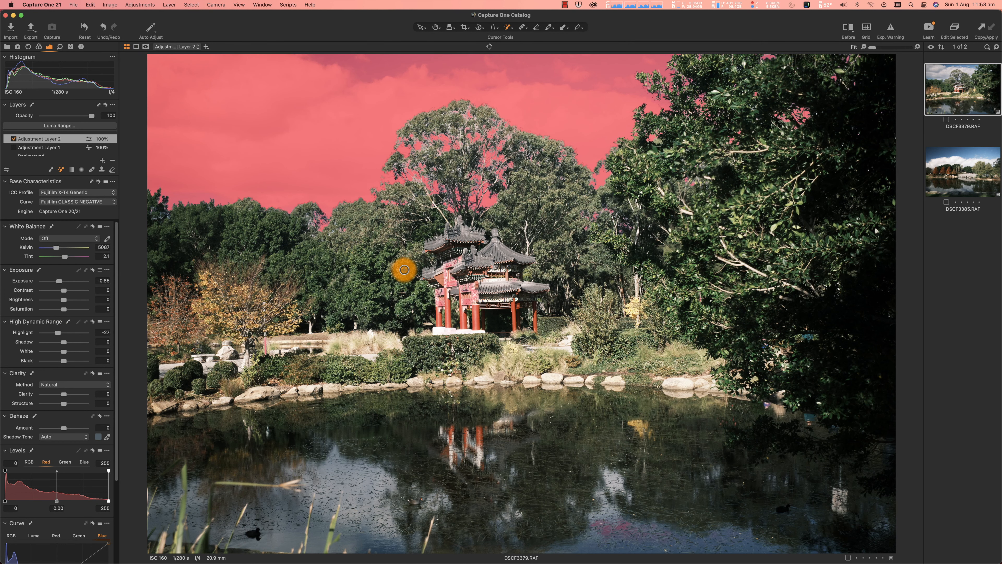
pyautogui.press('m')
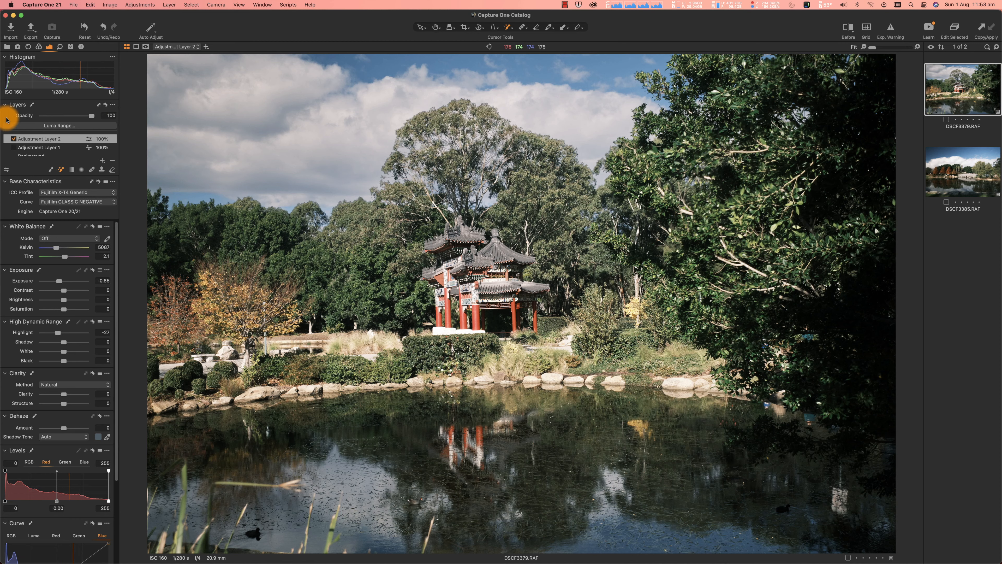
# Step: Compare the gradient layer with the Magic Brush sky layer by enabling each on its own, leaving Adjustment Layer 2 enabled
pyautogui.click(14, 139)
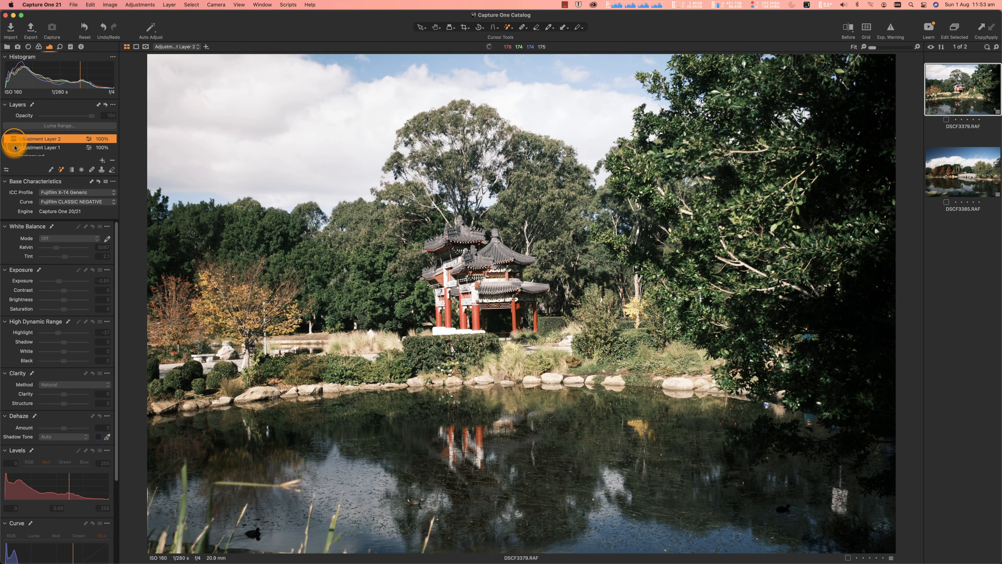
pyautogui.click(13, 147)
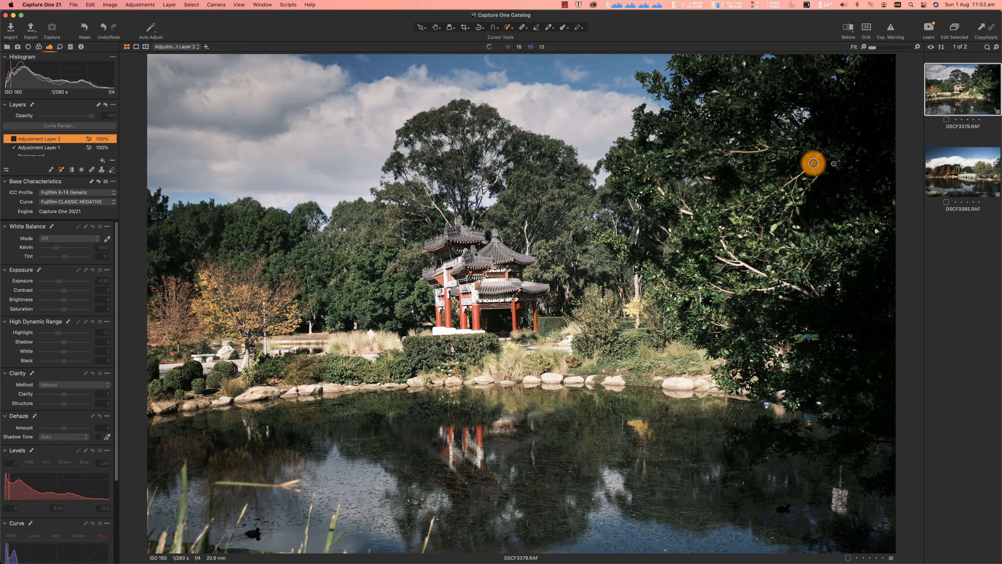
pyautogui.click(13, 147)
pyautogui.click(14, 140)
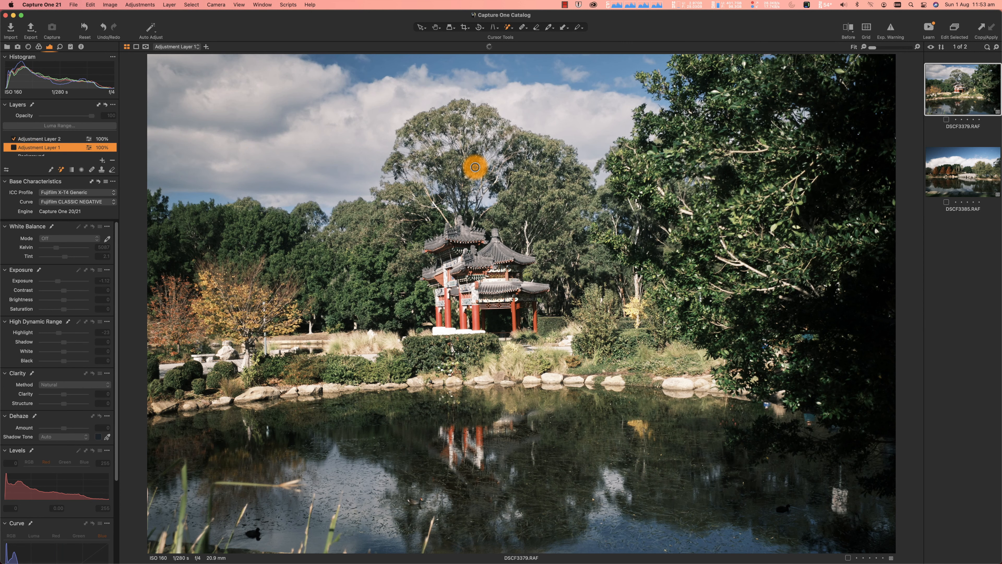